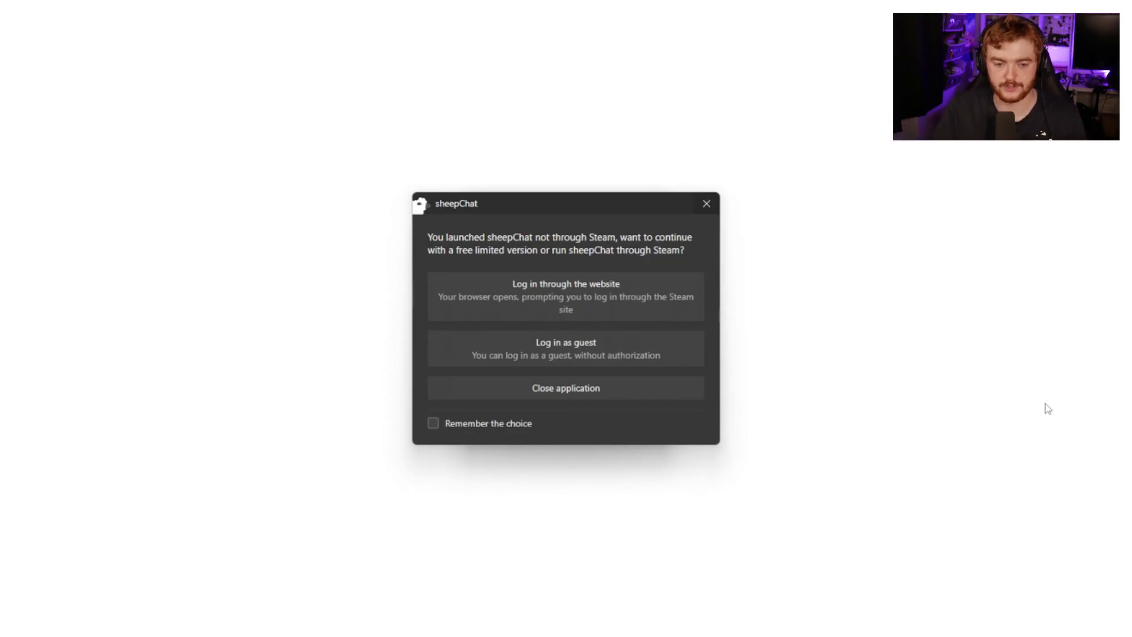
# - Log in to sheepChat as a guest and open its settings to review the general options
pyautogui.click(686, 354)
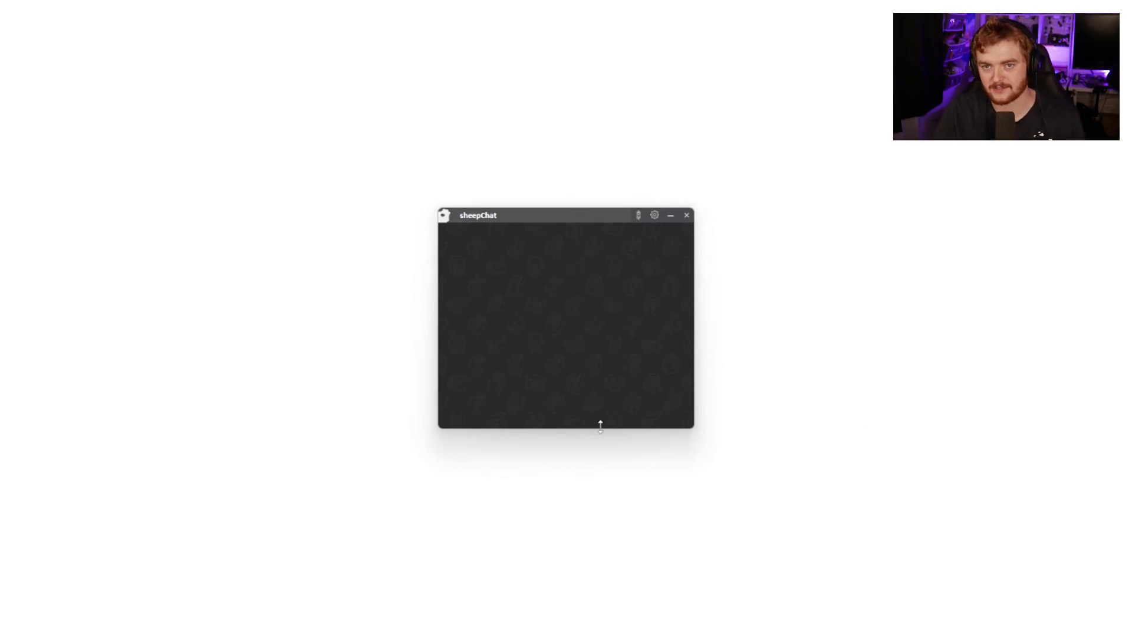
pyautogui.click(649, 215)
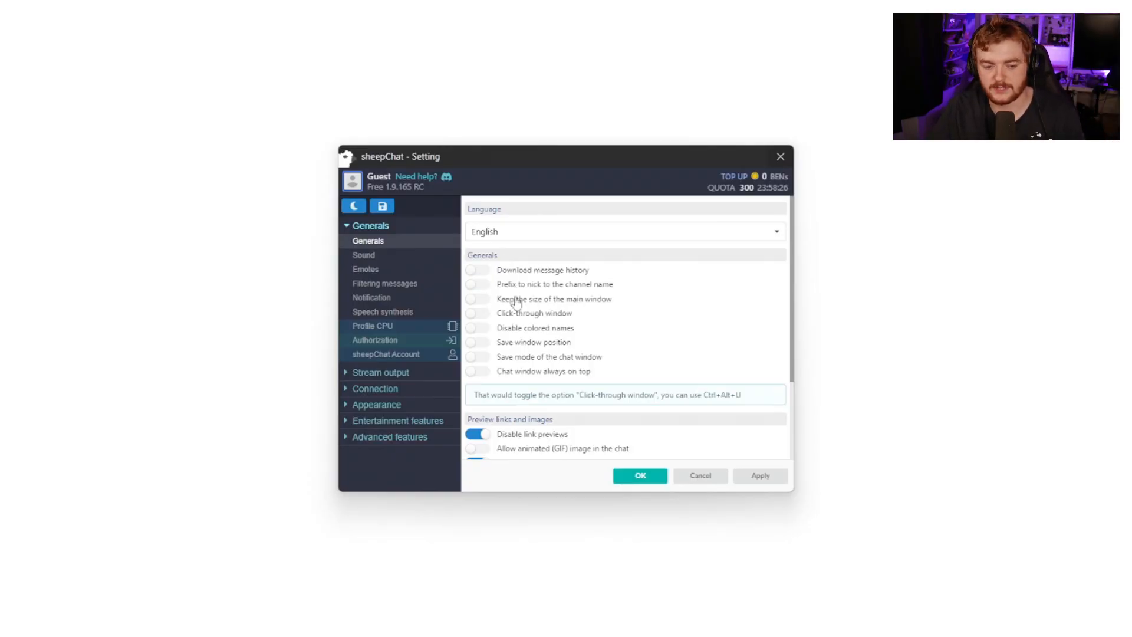
pyautogui.scroll(-3, 608, 354)
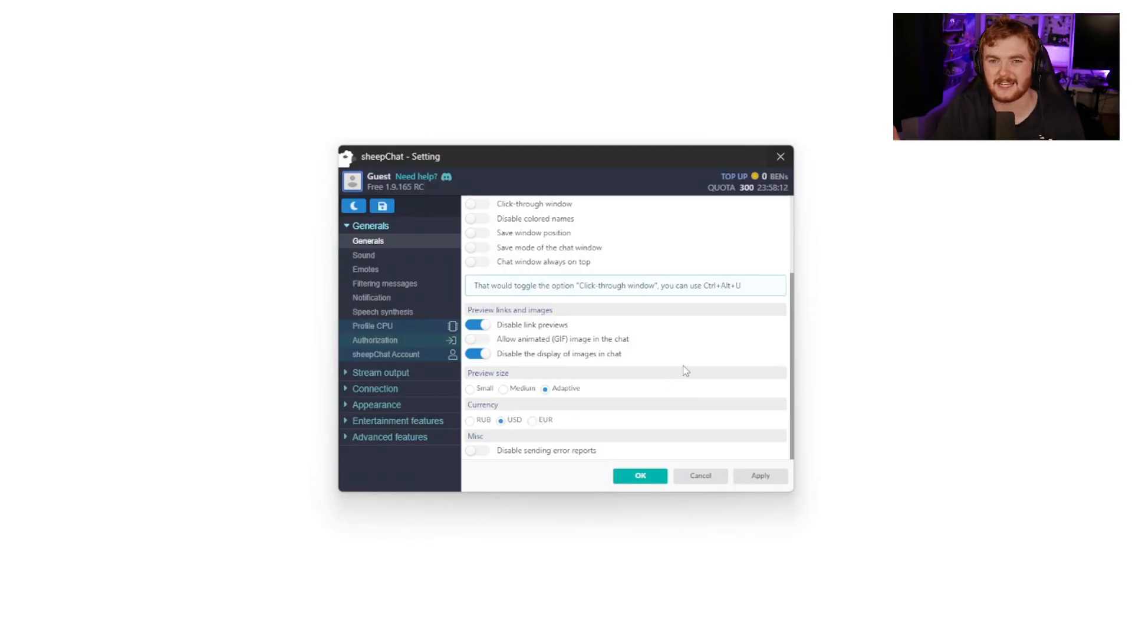
# - Review the available playback devices and the volume section in the sound settings
pyautogui.click(423, 255)
pyautogui.scroll(3, 684, 361)
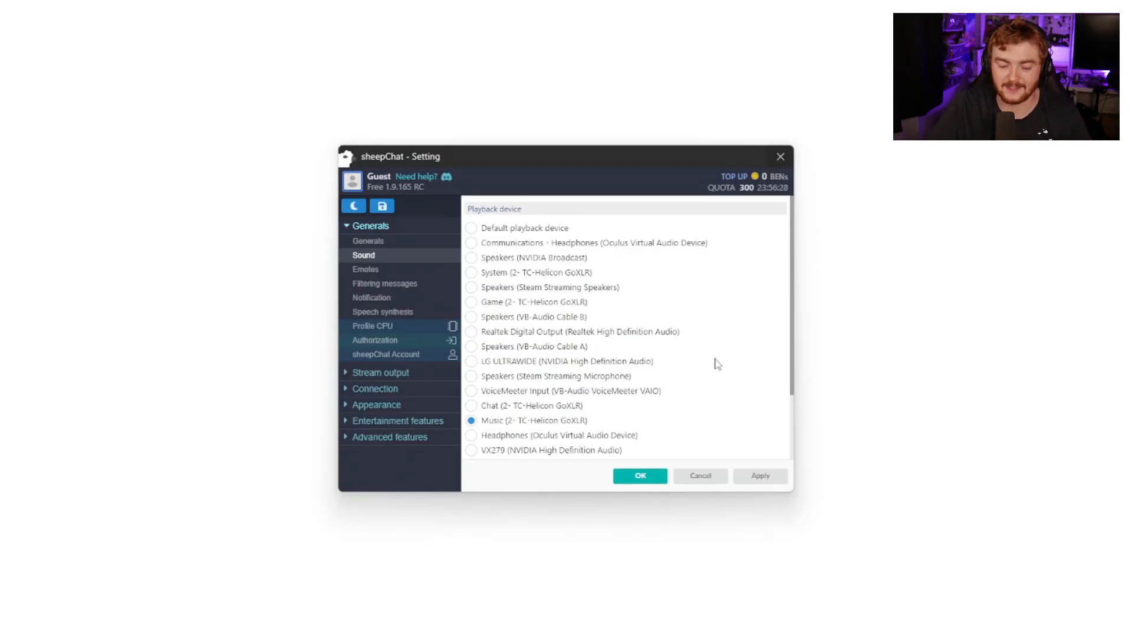
pyautogui.scroll(-2, 662, 374)
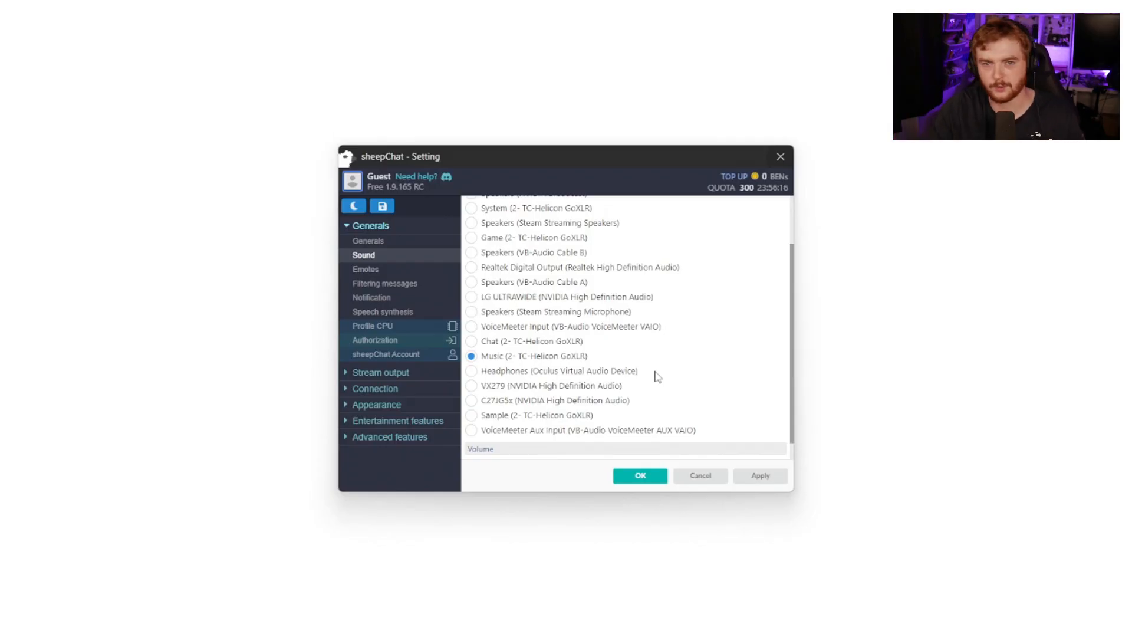
pyautogui.scroll(-1, 684, 429)
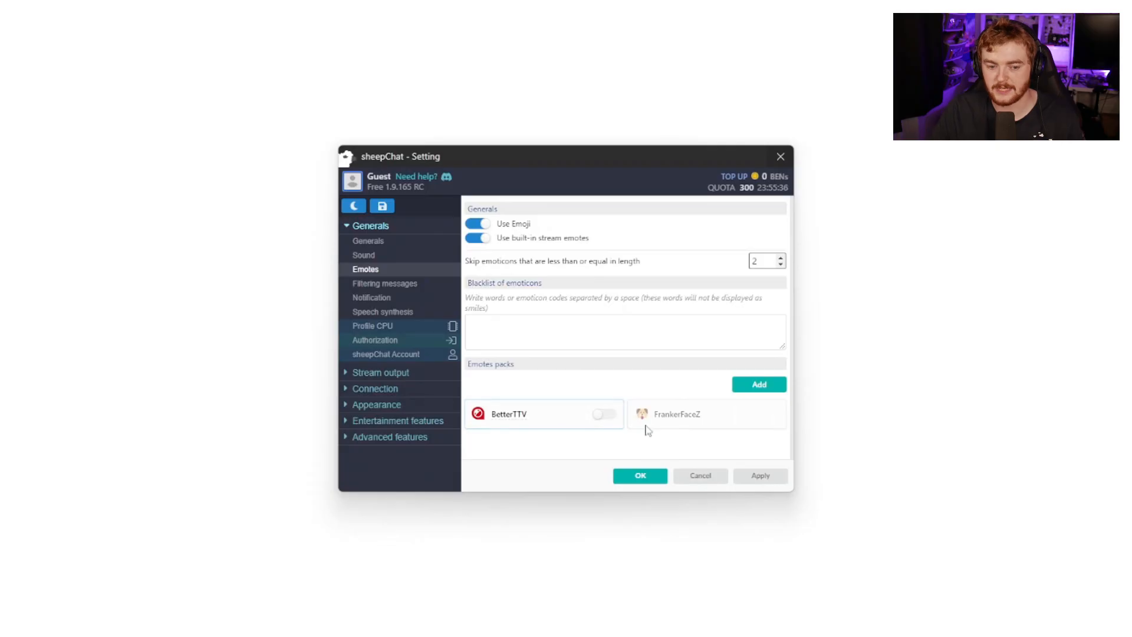
# - Review the message filtering, notification, speech synthesis and CPU profile settings
pyautogui.click(378, 283)
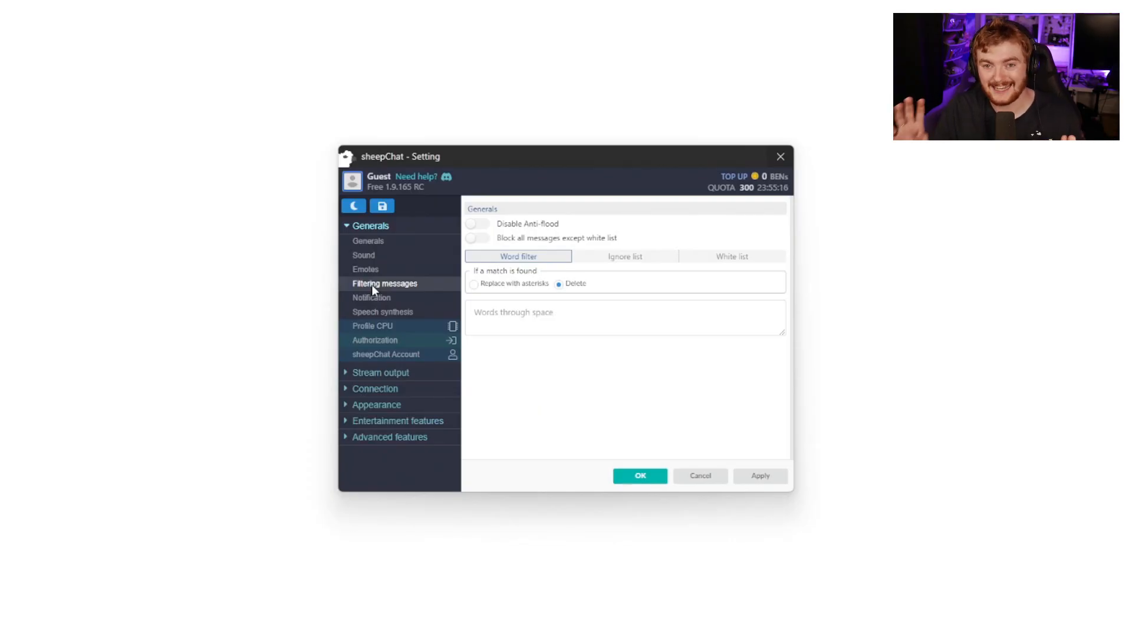
pyautogui.click(373, 297)
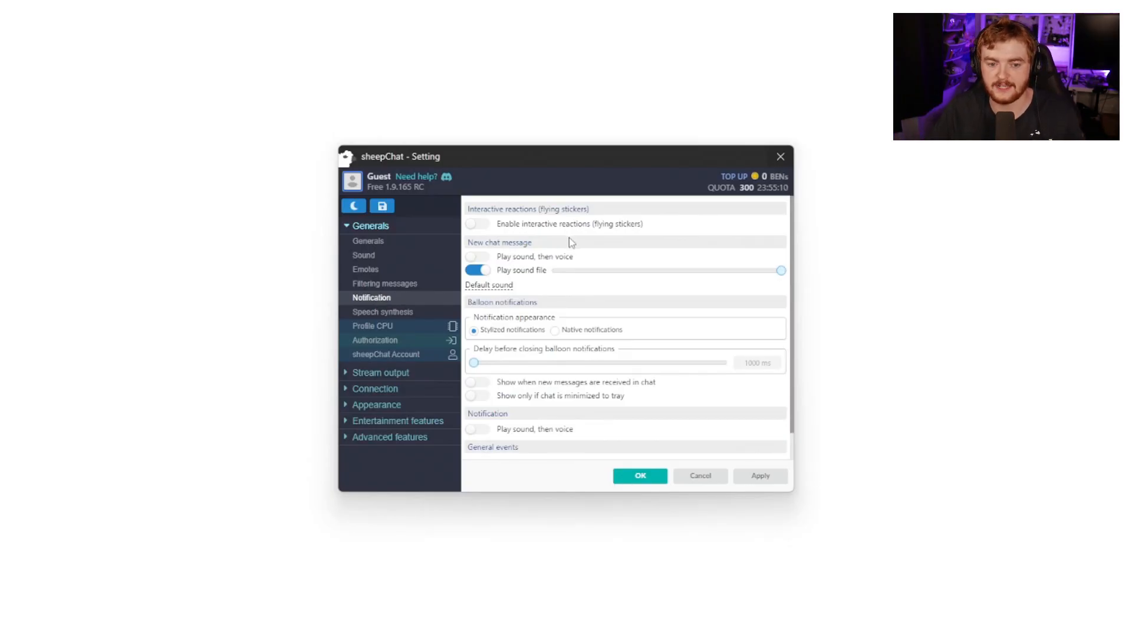
pyautogui.click(623, 230)
pyautogui.click(491, 230)
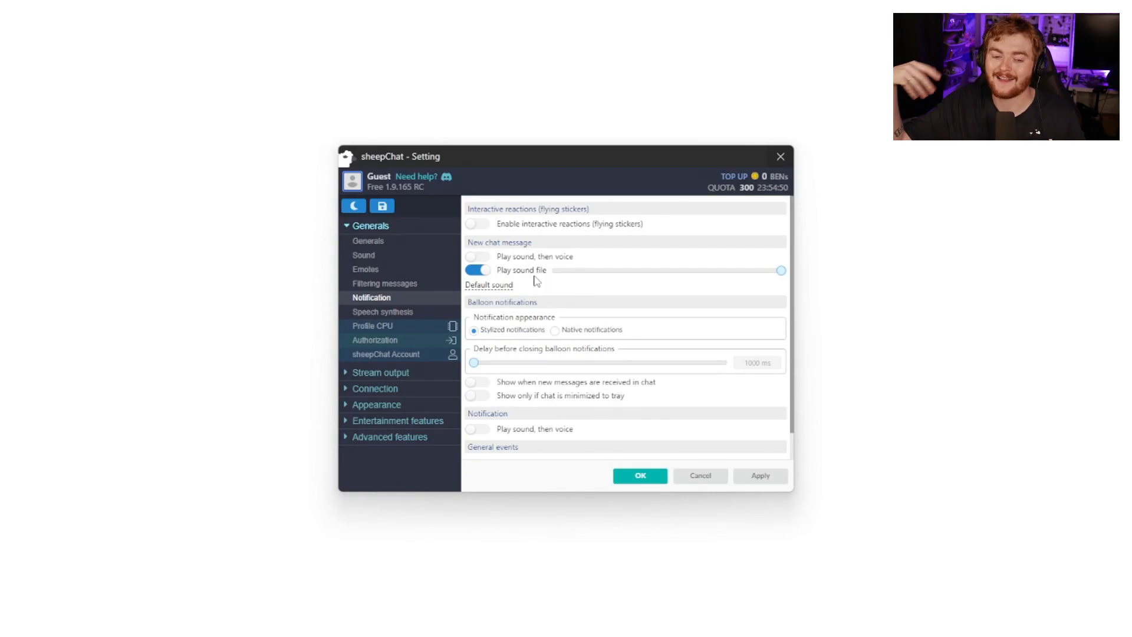
pyautogui.scroll(-1, 528, 366)
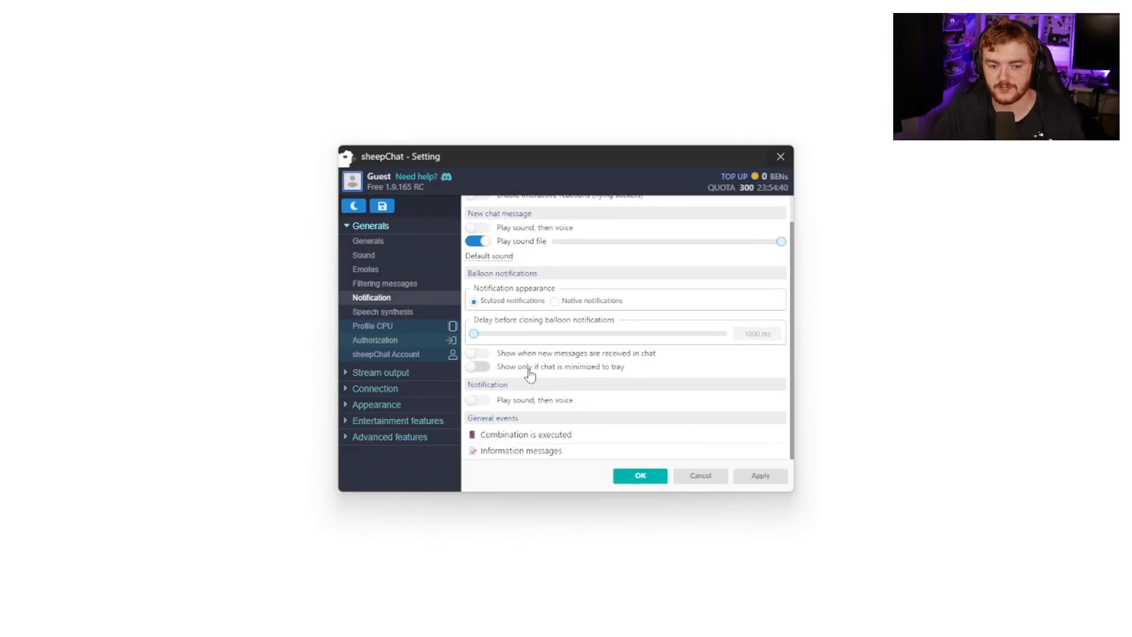
pyautogui.scroll(1, 563, 323)
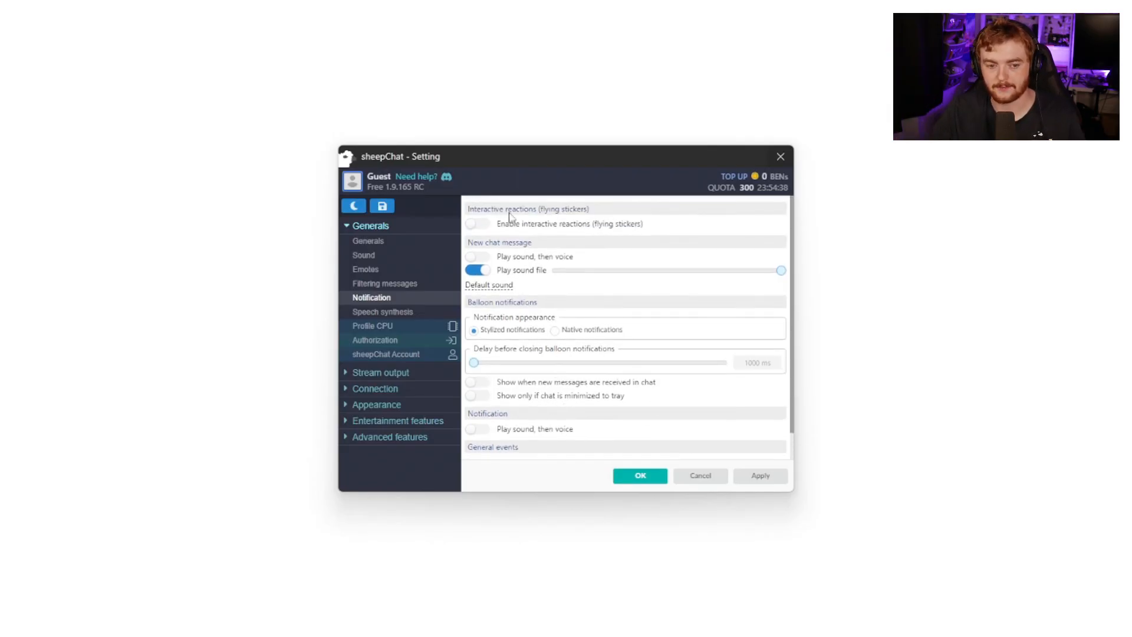
pyautogui.click(440, 313)
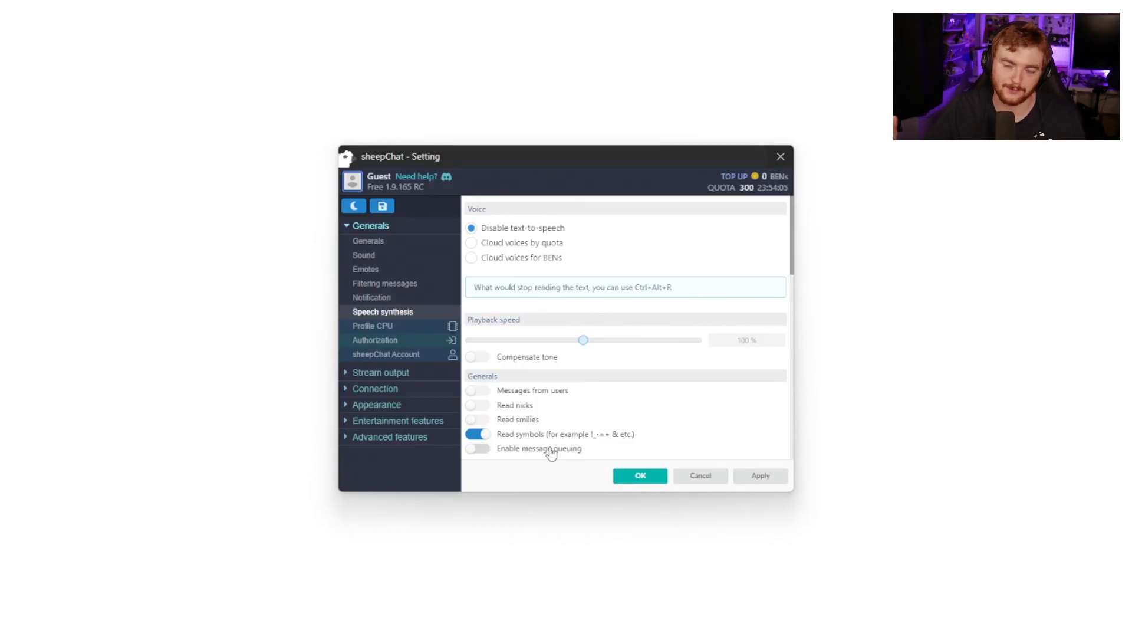
pyautogui.click(408, 327)
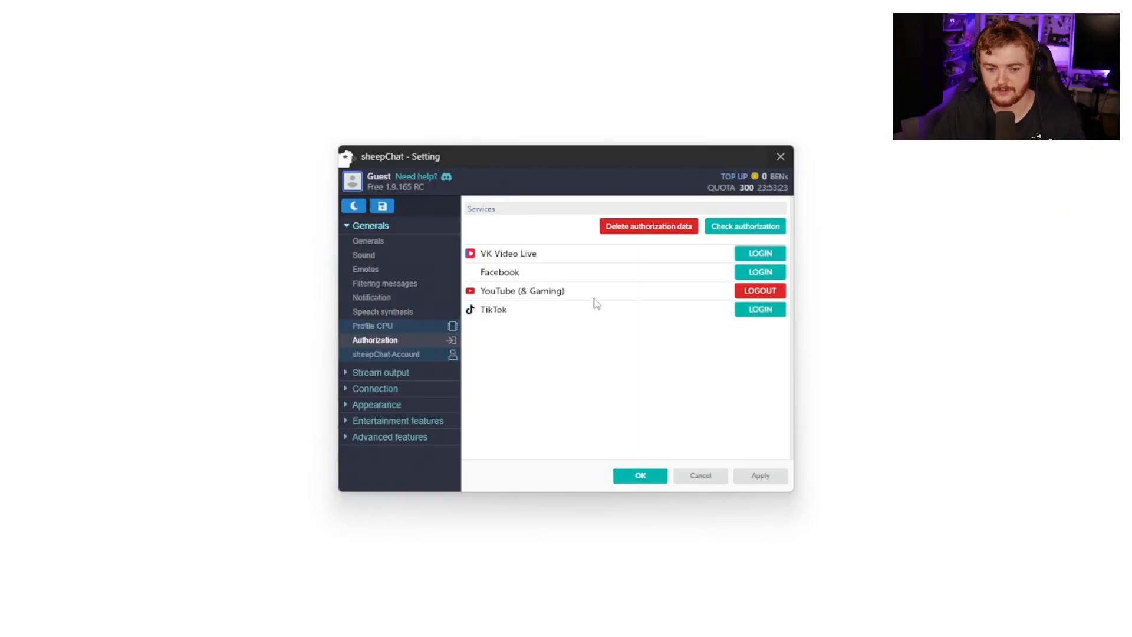
# - Open the TikTok login page from the authorization services and close it again
pyautogui.click(762, 312)
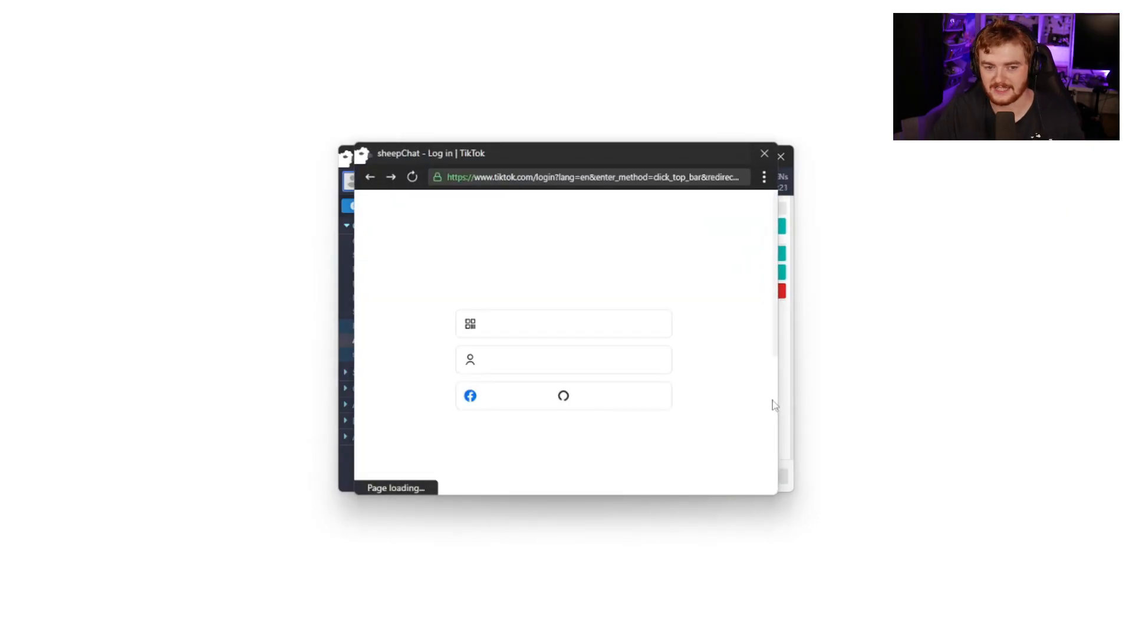
pyautogui.click(766, 155)
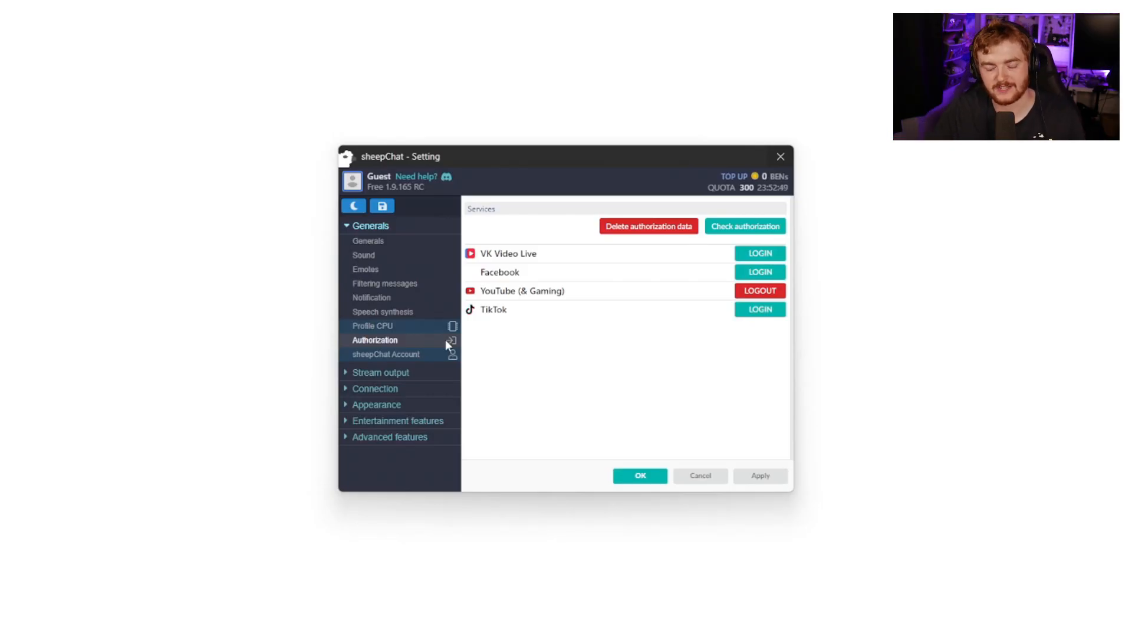
# - Try Twitch as a new broadcast service, and set up YouTube (& Gaming) with the channel's link as channel ID instead
pyautogui.click(400, 389)
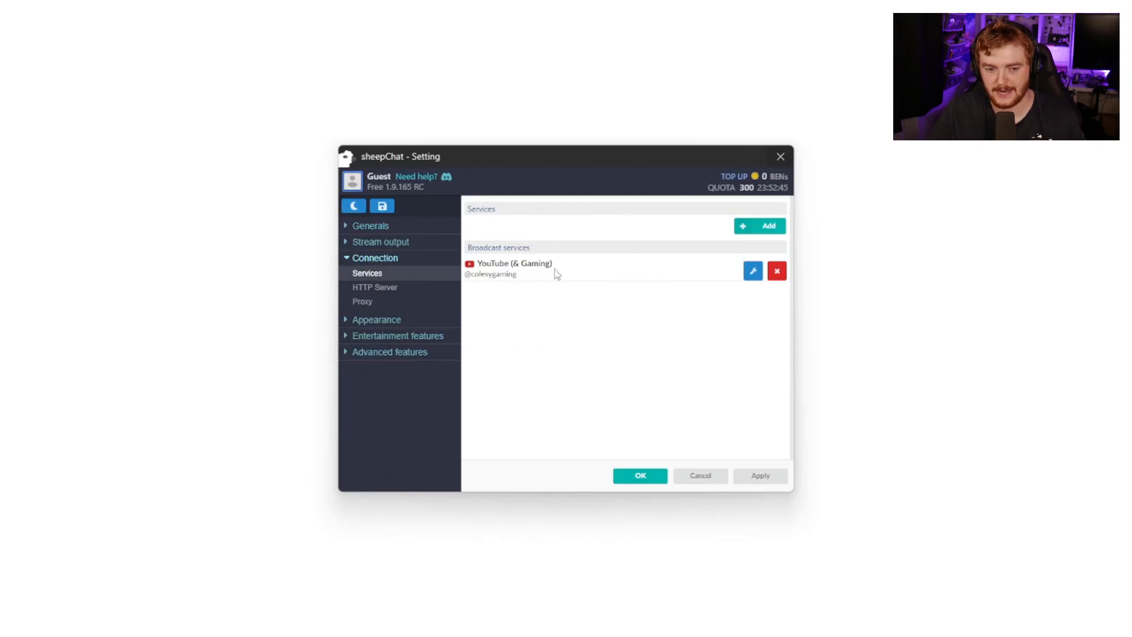
pyautogui.click(760, 228)
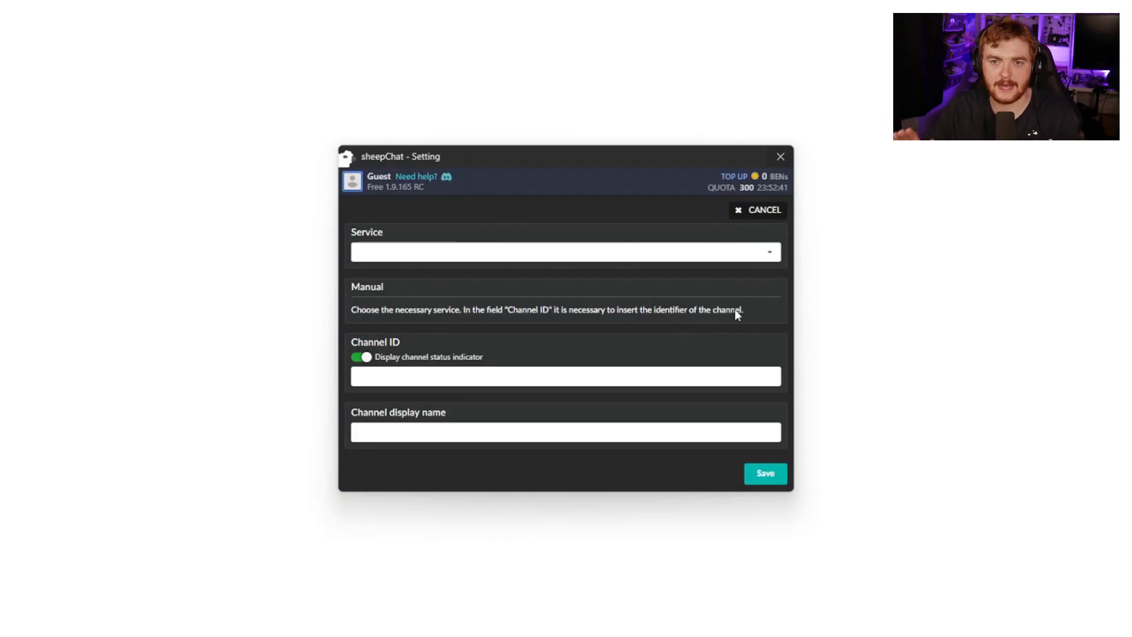
pyautogui.click(765, 252)
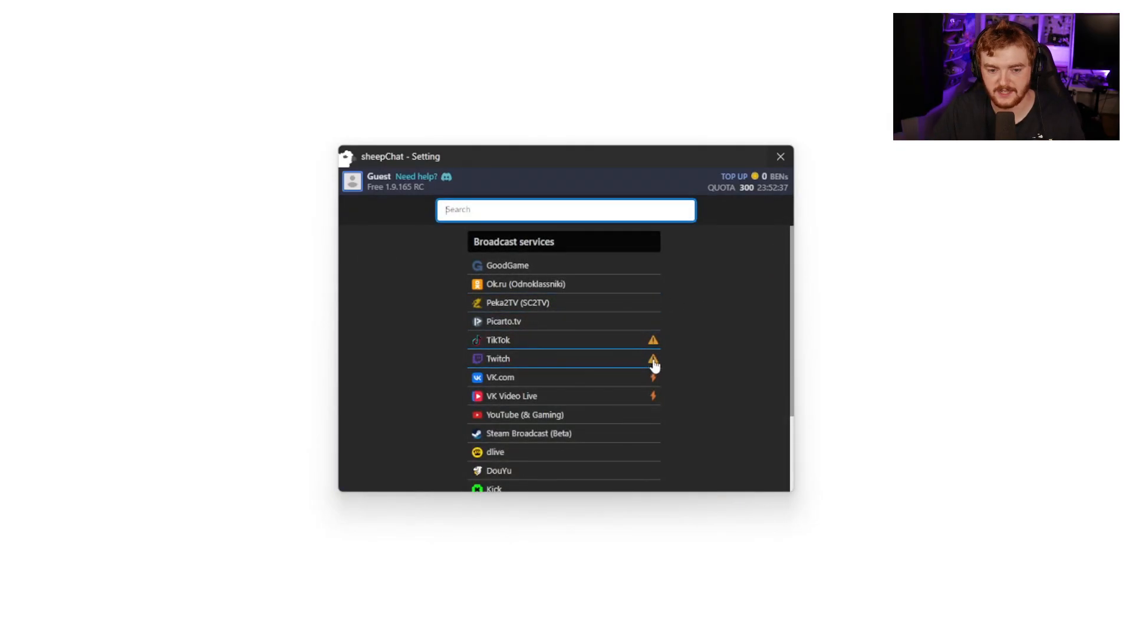
pyautogui.click(632, 361)
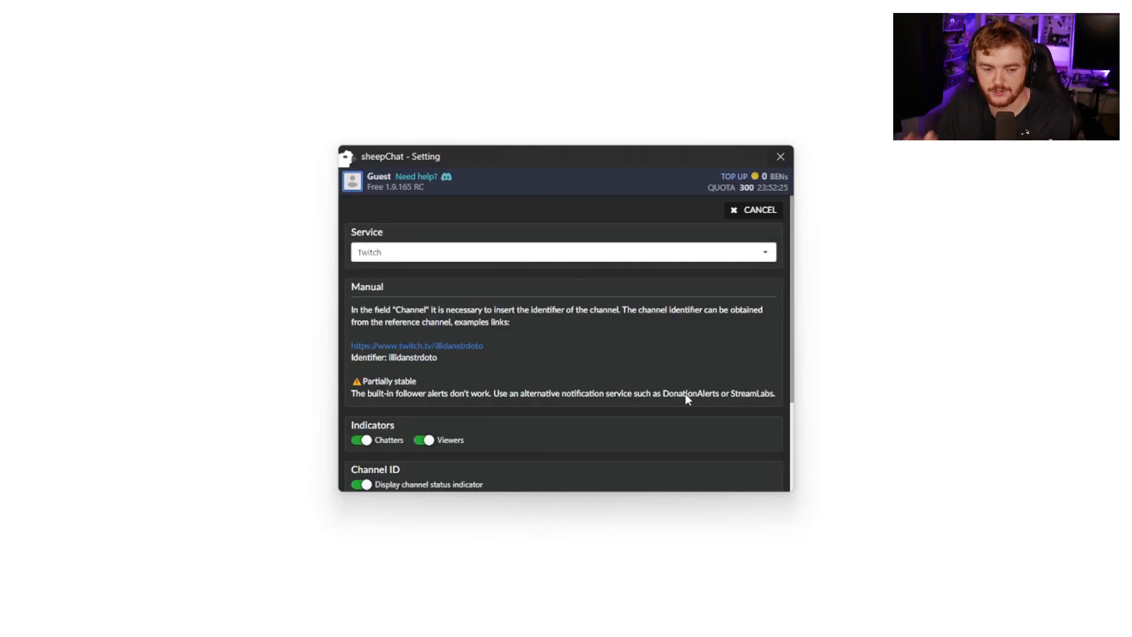
pyautogui.scroll(-2, 685, 394)
pyautogui.click(495, 375)
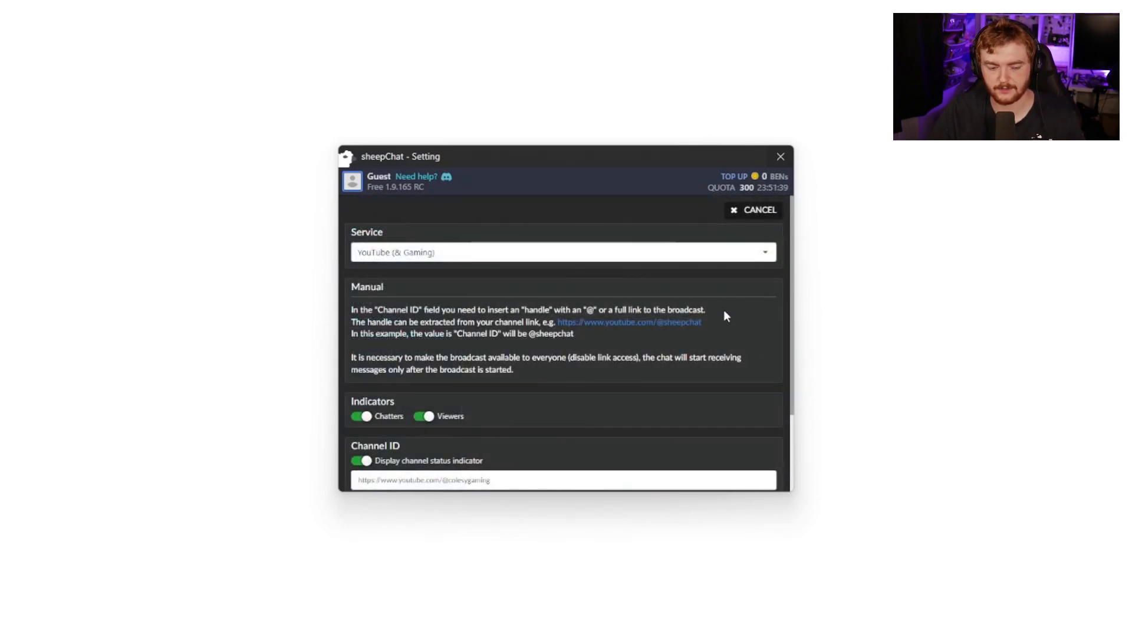
pyautogui.scroll(-2, 724, 311)
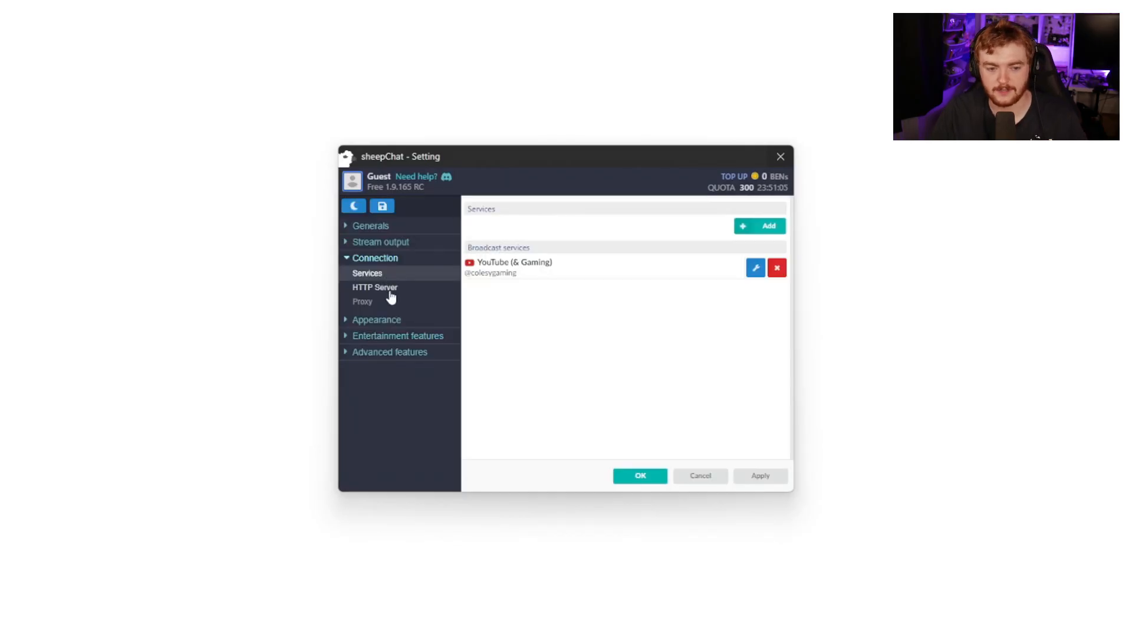
# - Review the HTTP server and proxy connection settings and return to the list of services
pyautogui.click(388, 290)
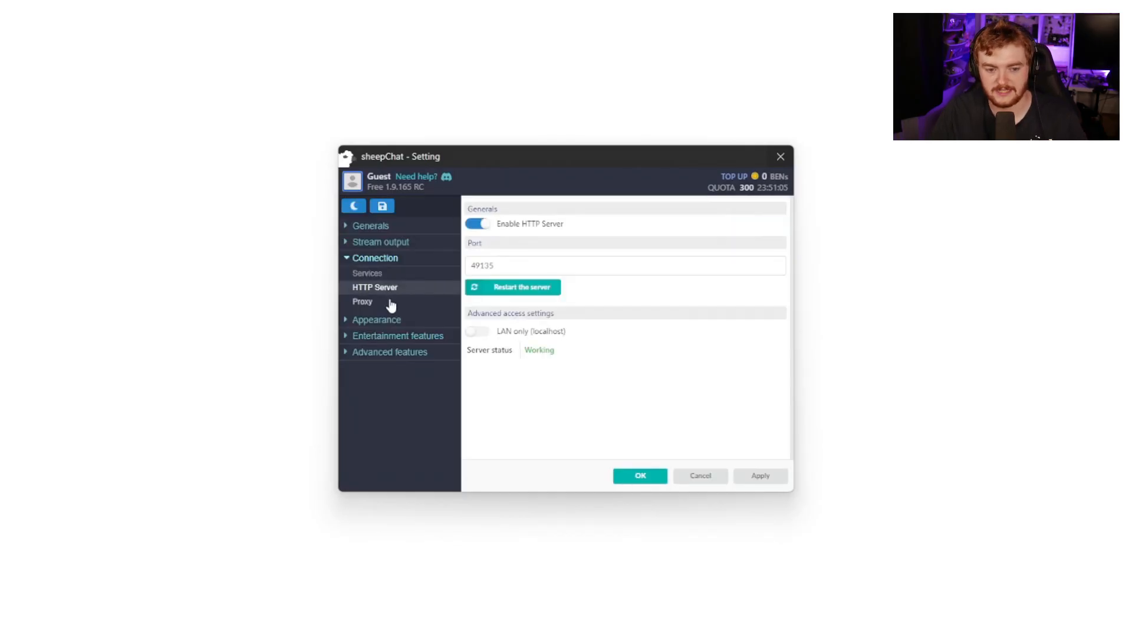
pyautogui.click(389, 301)
pyautogui.click(379, 269)
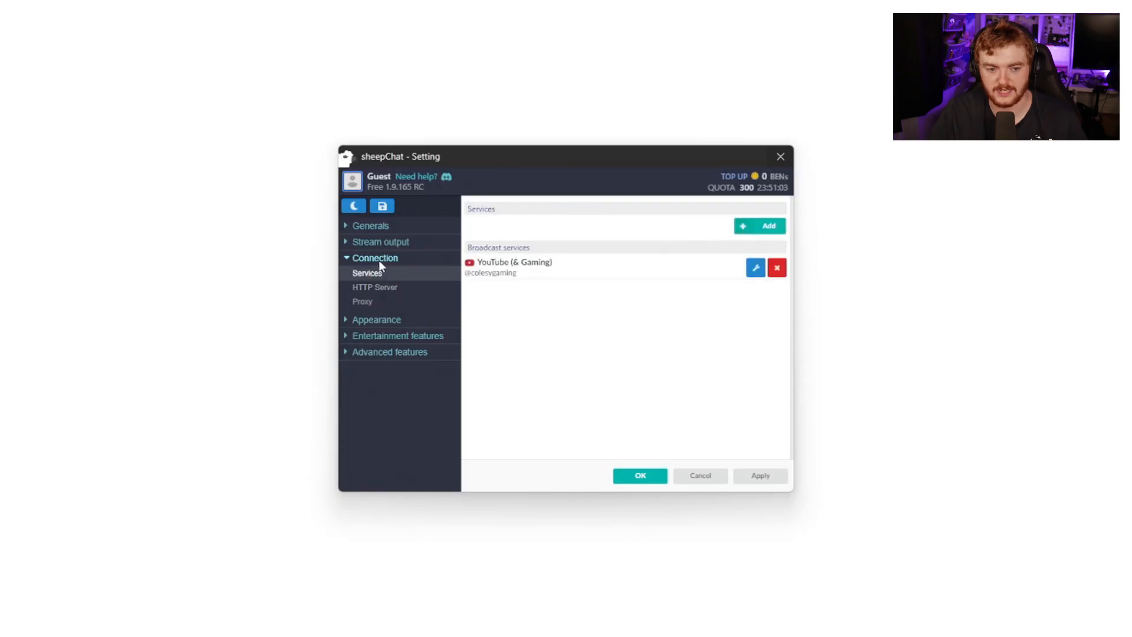
# - Open the appearance settings and arrange the settings window beside the chat window
pyautogui.click(349, 257)
pyautogui.click(376, 274)
pyautogui.moveTo(516, 157); pyautogui.dragTo(842, 132)
pyautogui.moveTo(569, 219); pyautogui.dragTo(340, 231)
pyautogui.moveTo(840, 122); pyautogui.dragTo(663, 154)
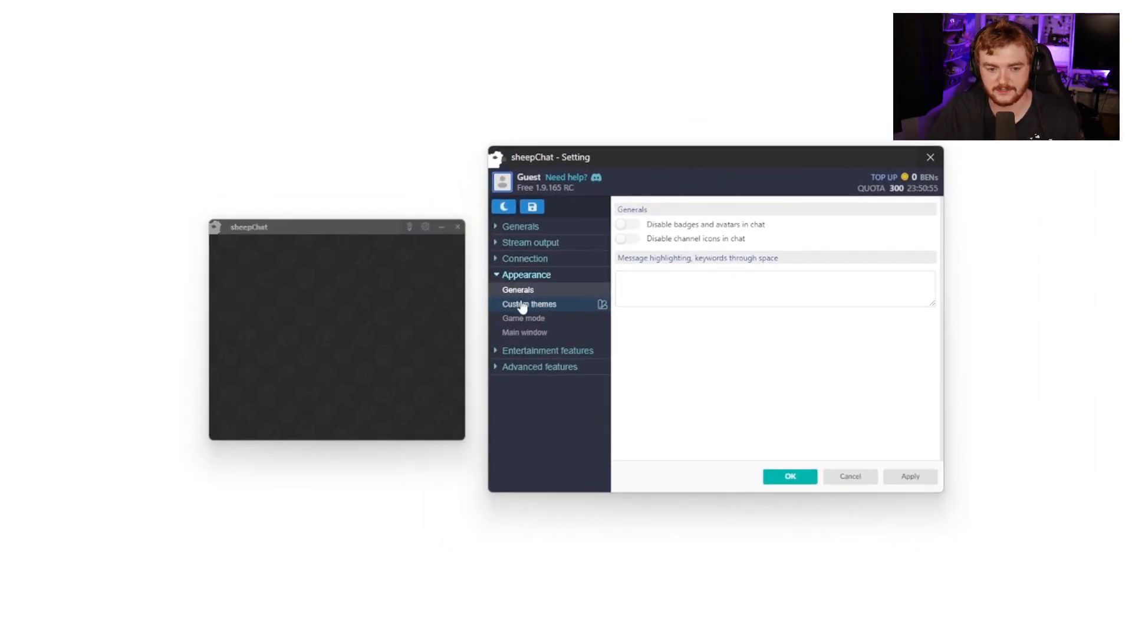
# - Review the main window, game mode and general appearance options
pyautogui.click(543, 334)
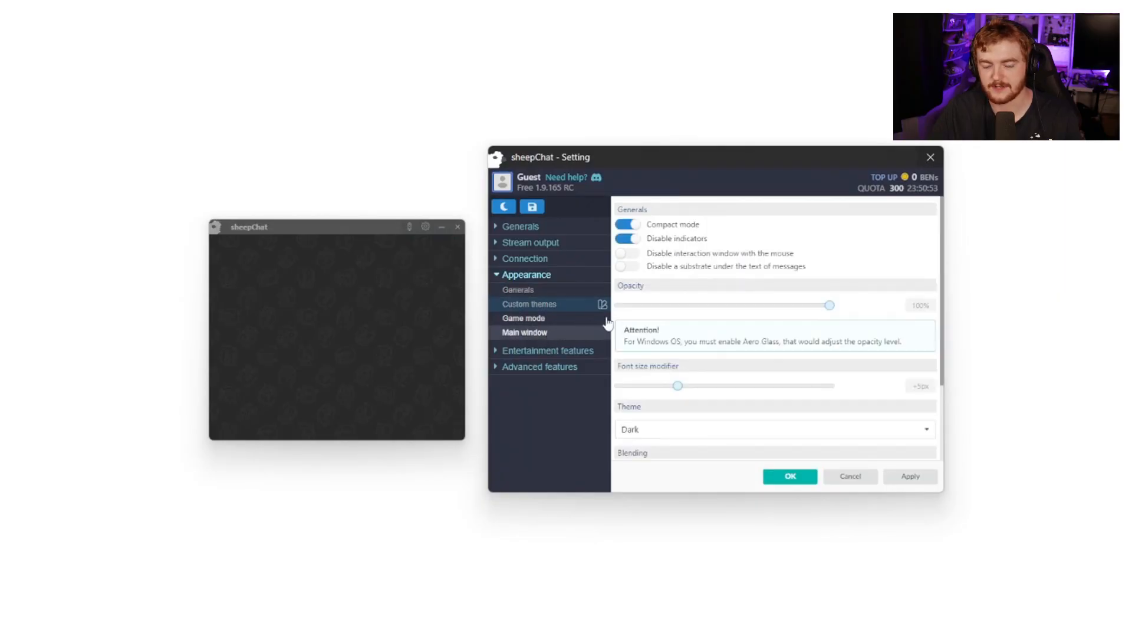
pyautogui.click(563, 319)
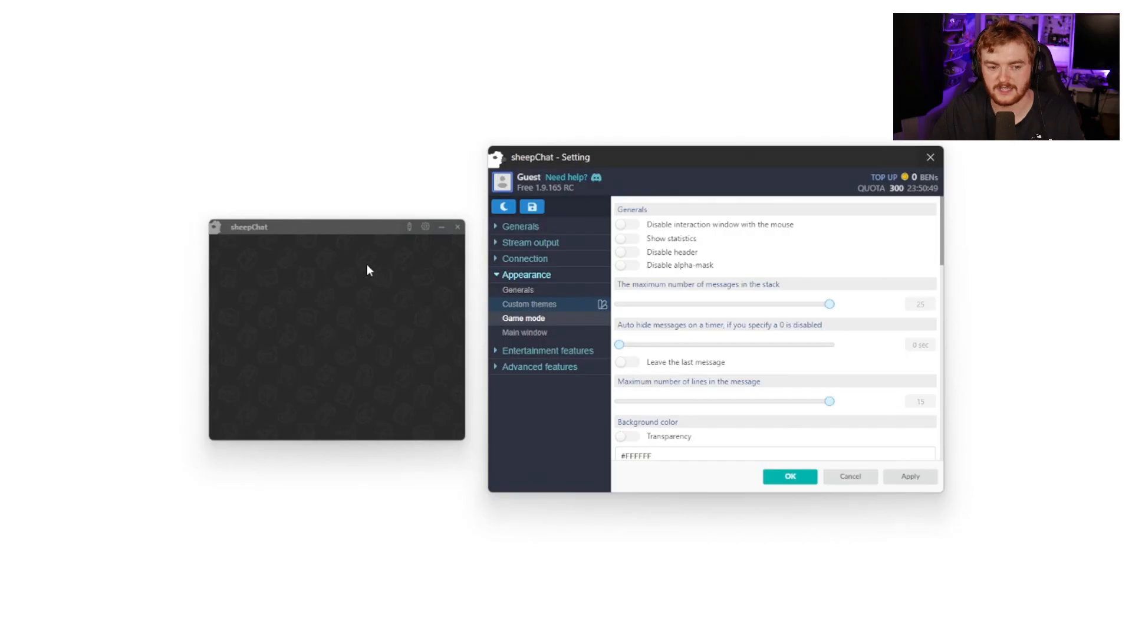
pyautogui.click(576, 295)
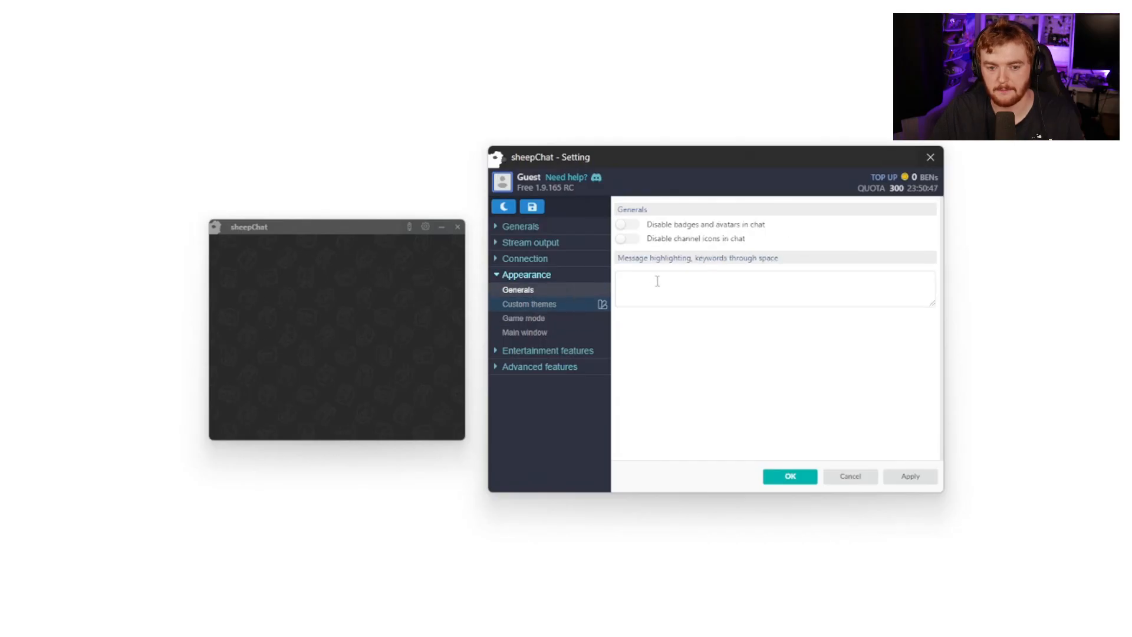
# - Try the main chat window with compact mode off and with indicators enabled, restoring each option
pyautogui.click(543, 332)
pyautogui.click(664, 229)
pyautogui.click(664, 230)
pyautogui.click(664, 230)
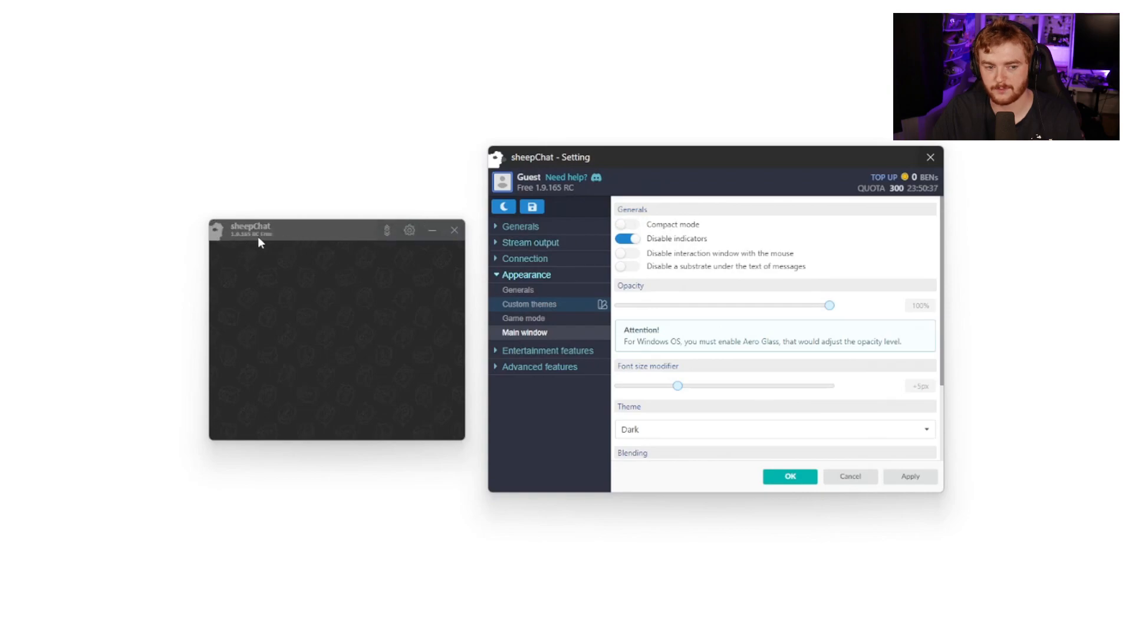
pyautogui.click(675, 227)
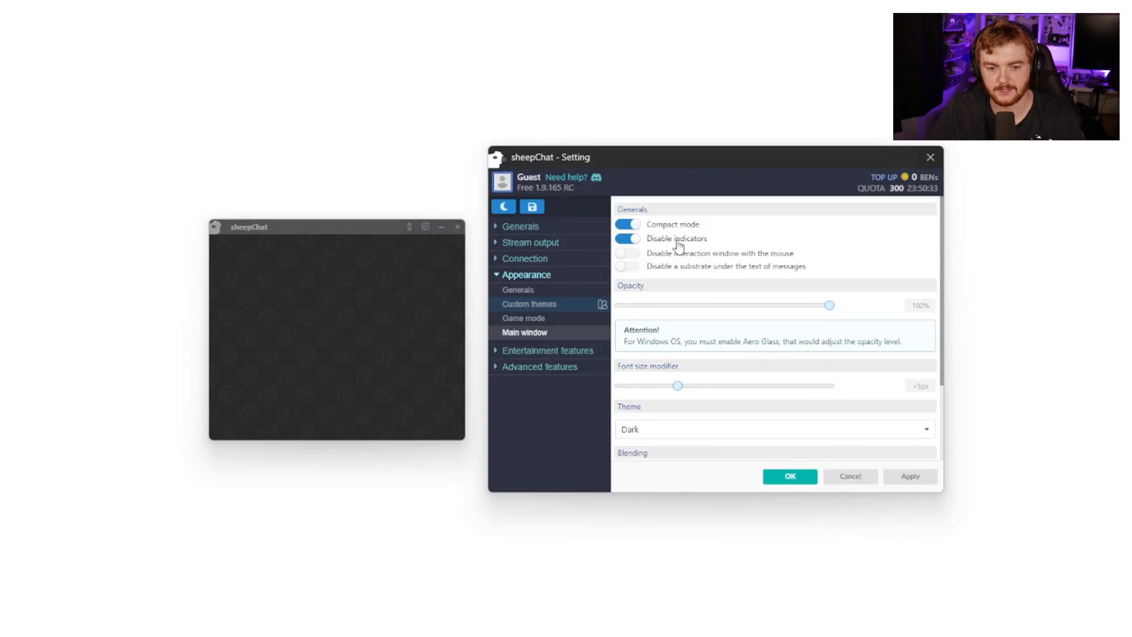
pyautogui.click(678, 242)
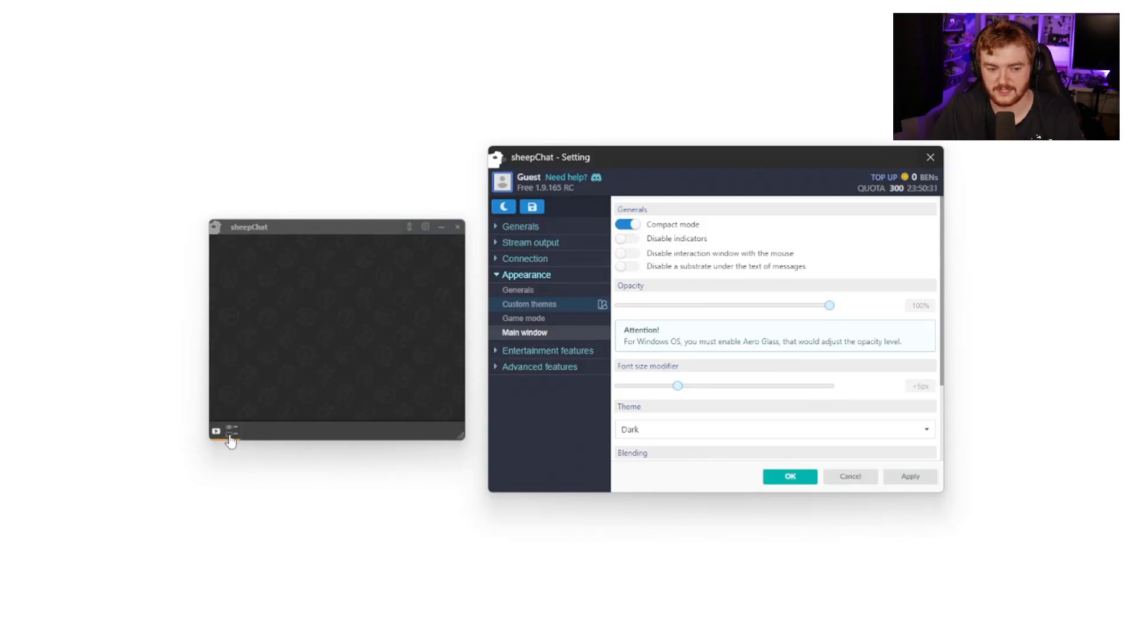
pyautogui.click(639, 244)
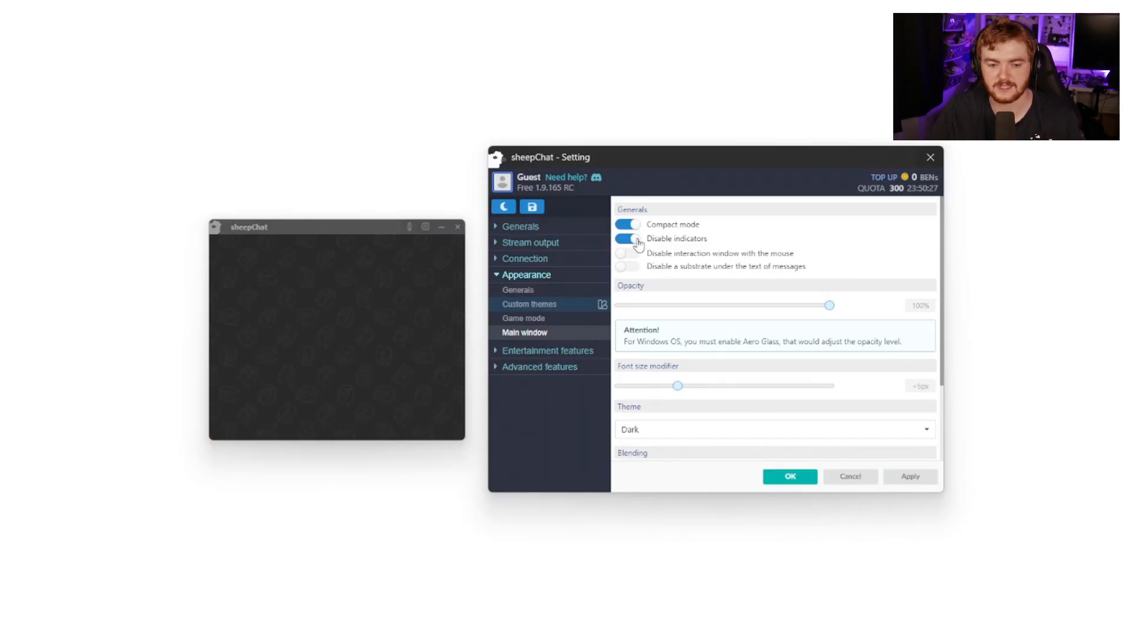
# - Try the Modern theme on the main chat window and reselect a theme from the list
pyautogui.click(784, 428)
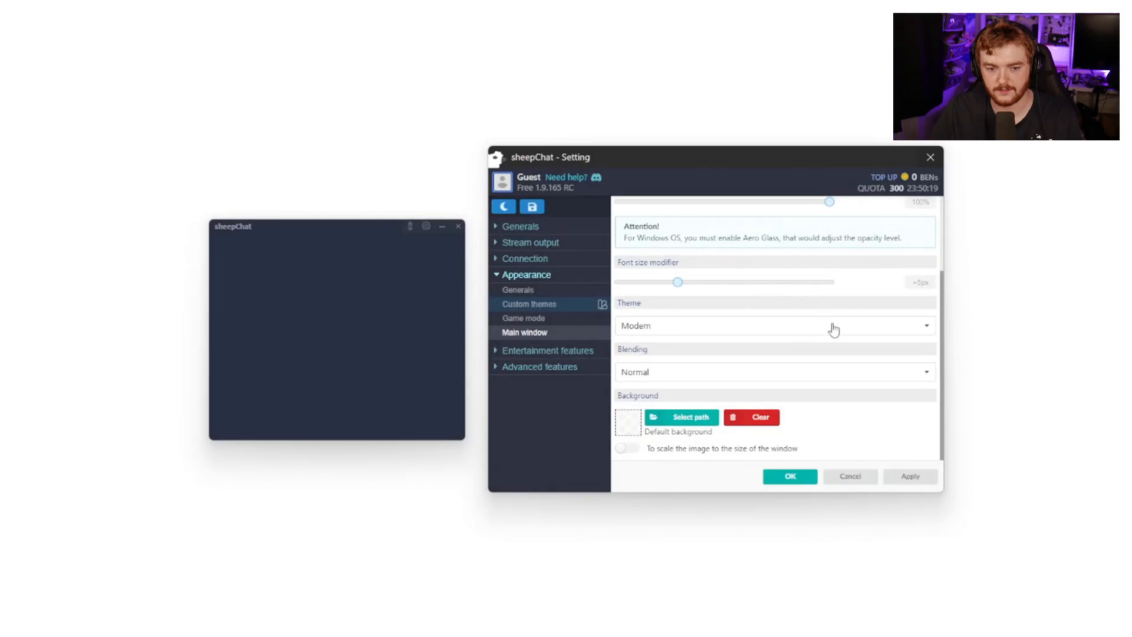
pyautogui.click(819, 326)
pyautogui.click(656, 259)
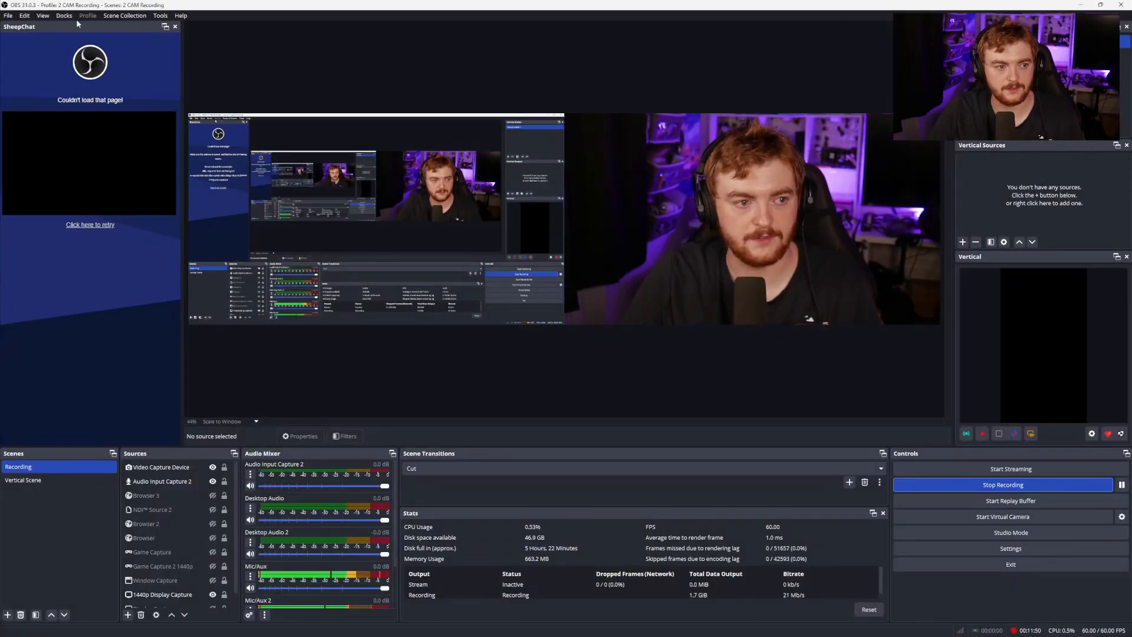
# - Open OBS's custom browser docks list, check the SheepChat entry and close the list
pyautogui.click(64, 15)
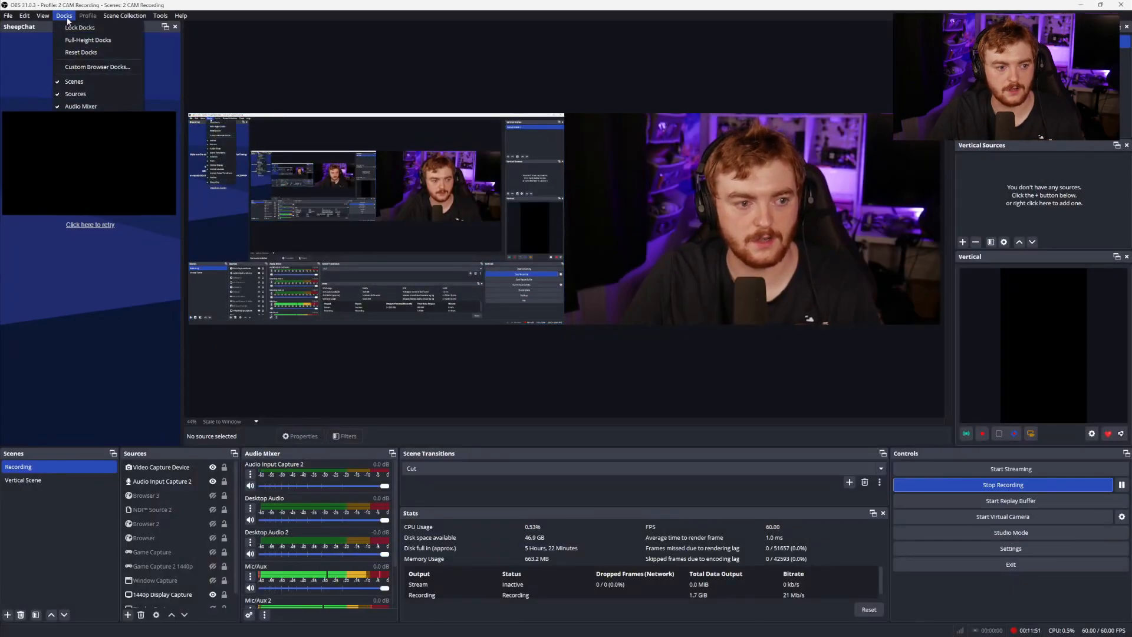
pyautogui.click(111, 67)
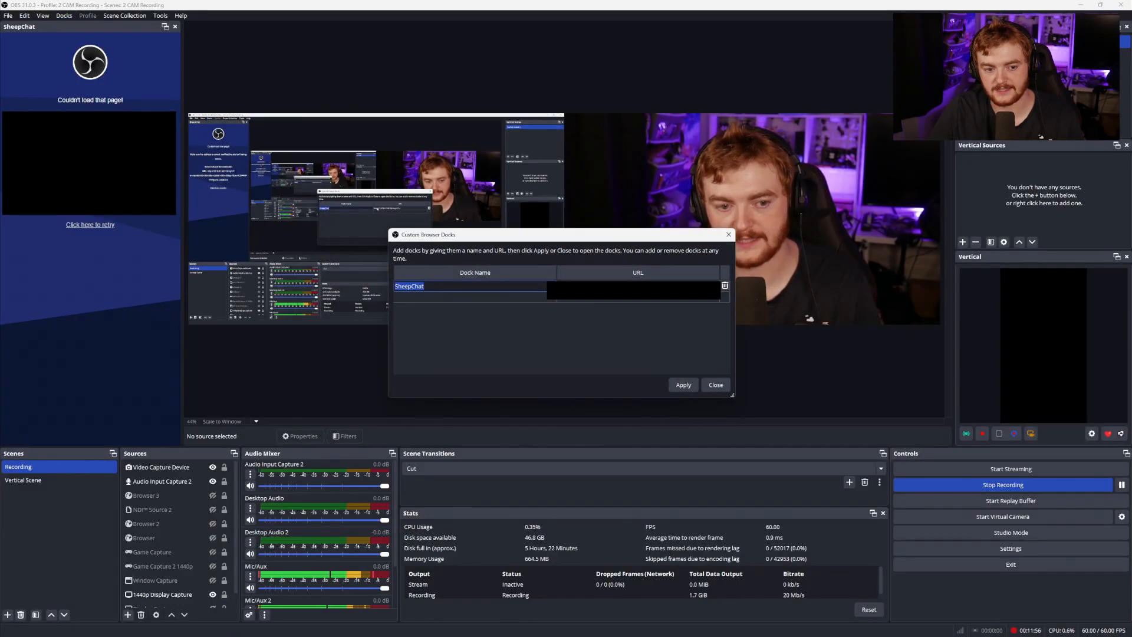
pyautogui.click(715, 384)
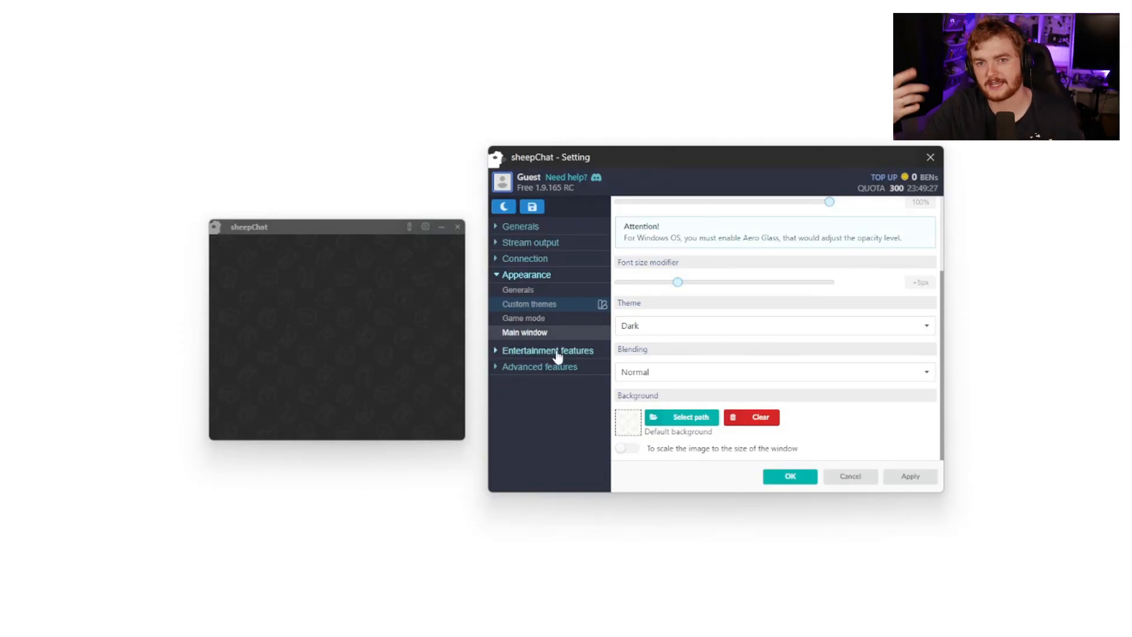
# - Switch to the sheepChat settings and review the general appearance and stream output options
pyautogui.click(549, 292)
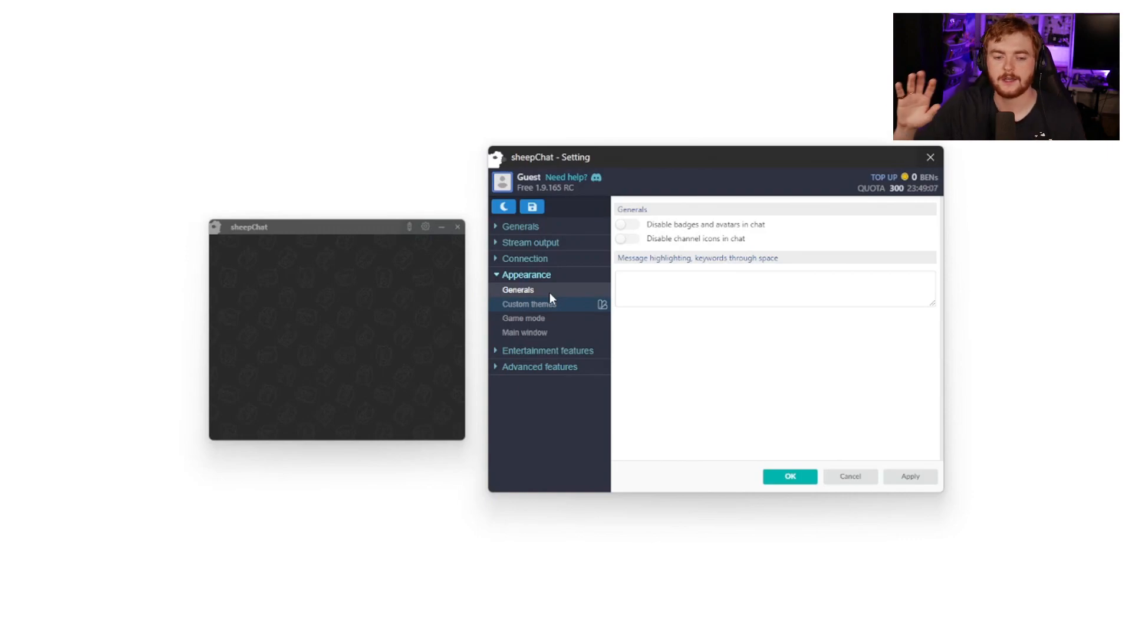
pyautogui.click(531, 243)
pyautogui.click(684, 301)
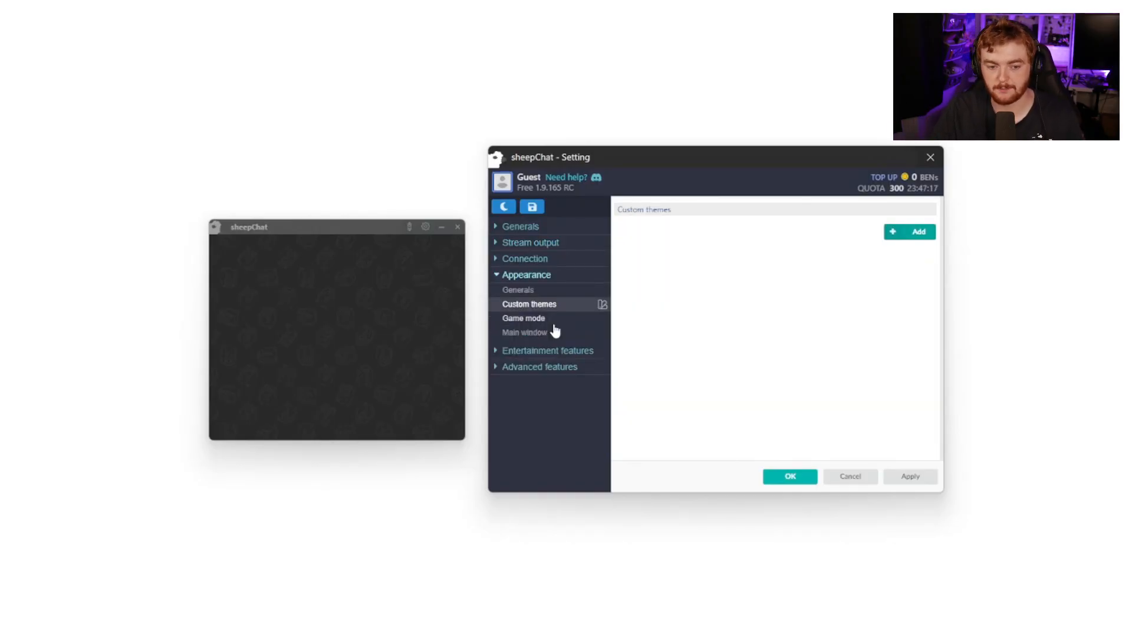
# - Browse the available game mode themes and set the game mode theme to CS: GO
pyautogui.click(531, 318)
pyautogui.scroll(-5, 770, 354)
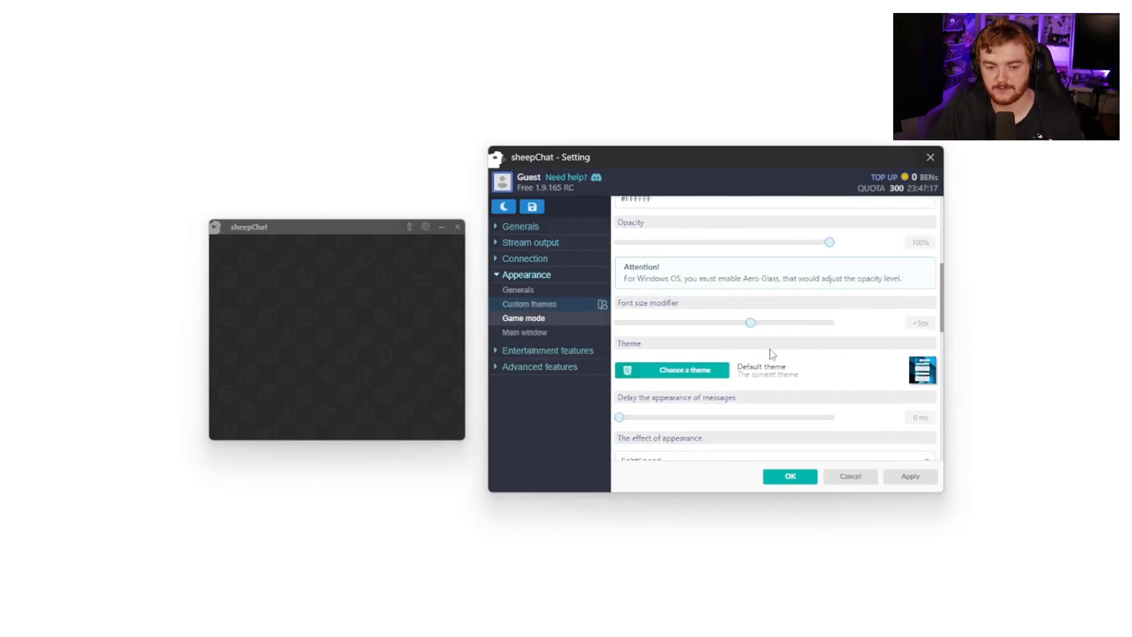
pyautogui.click(700, 372)
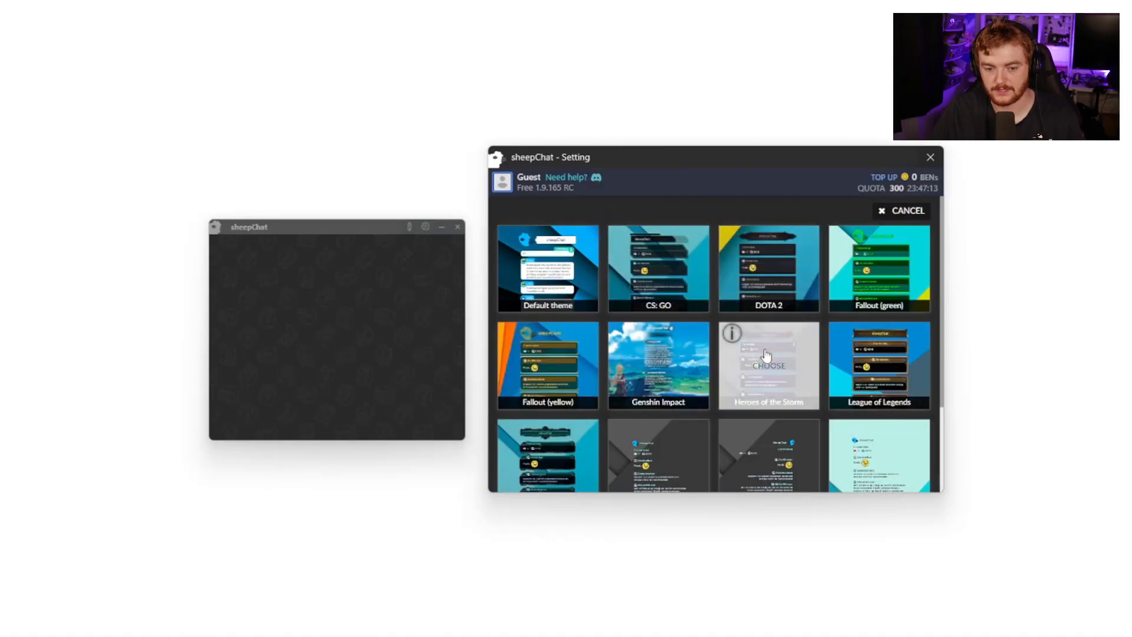
pyautogui.scroll(-2, 768, 386)
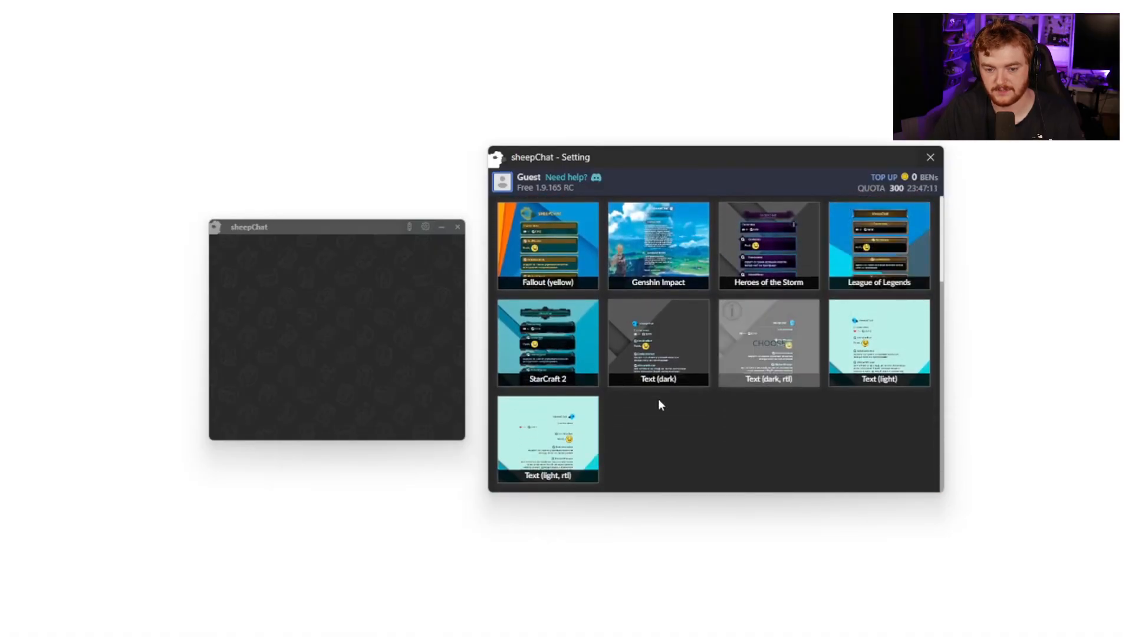
pyautogui.scroll(1, 788, 350)
pyautogui.scroll(2, 787, 351)
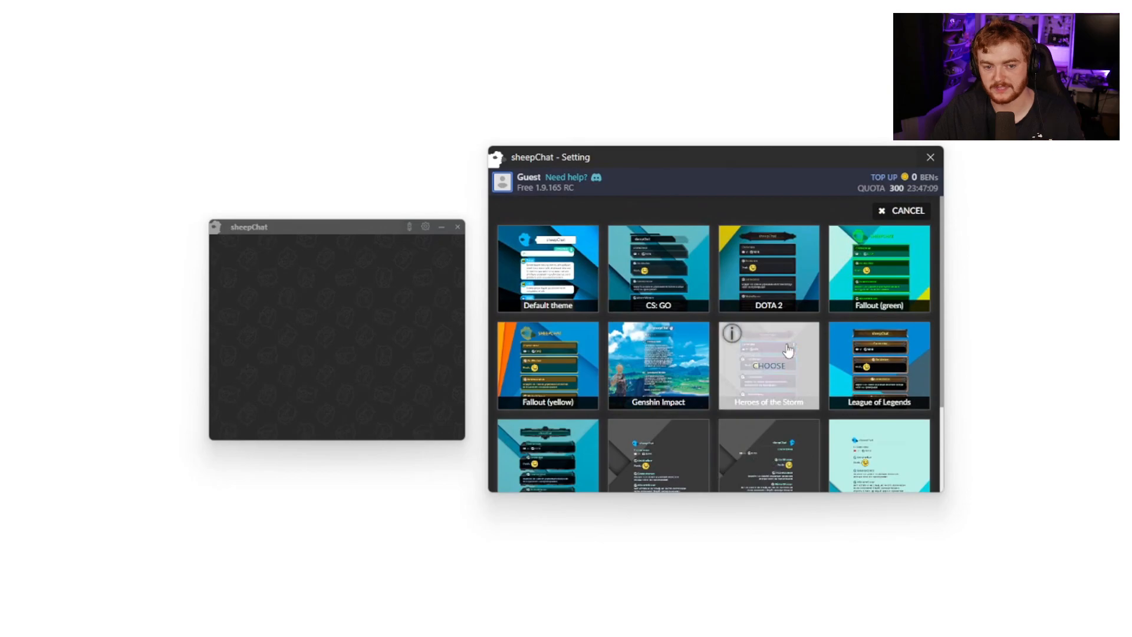
pyautogui.click(684, 287)
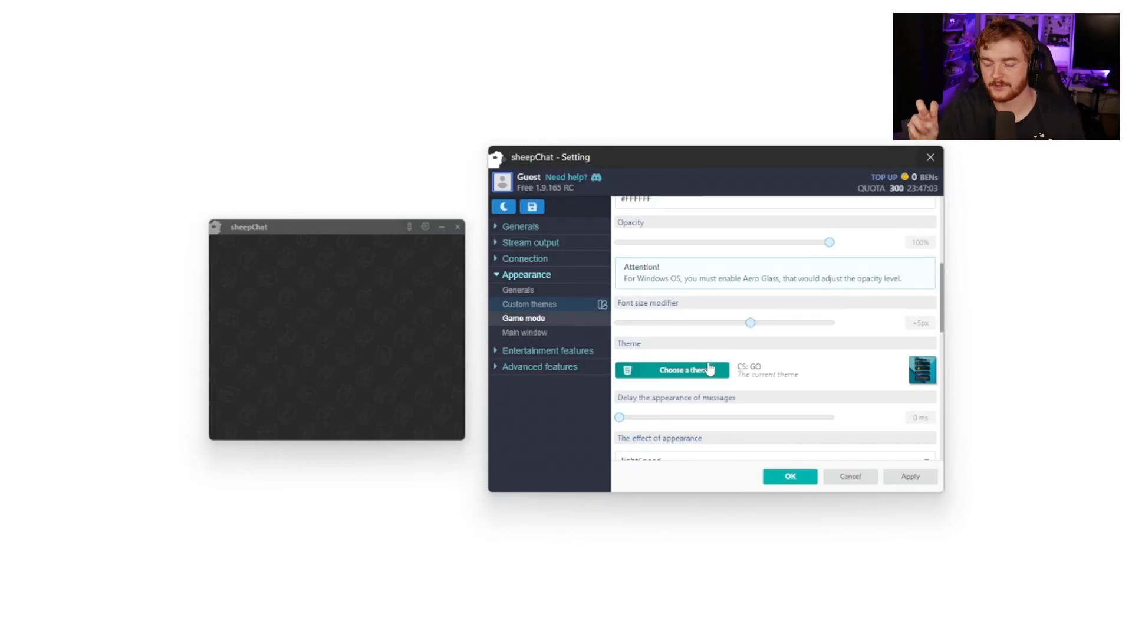
# - Review the performance and miscellaneous options among sheepChat's advanced features
pyautogui.click(539, 367)
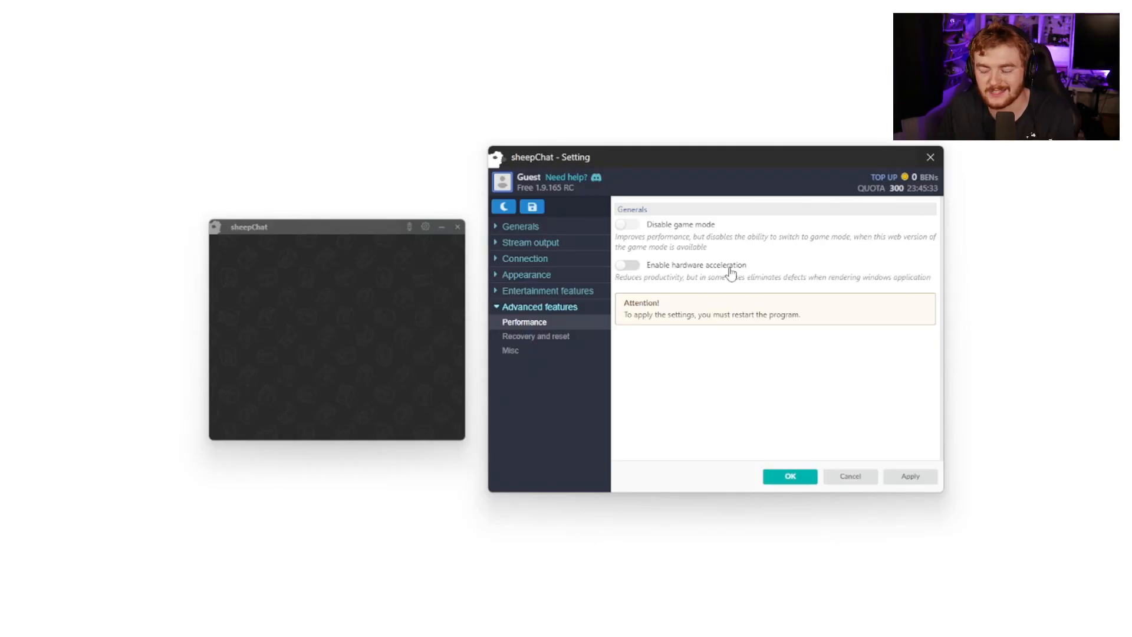
pyautogui.click(515, 351)
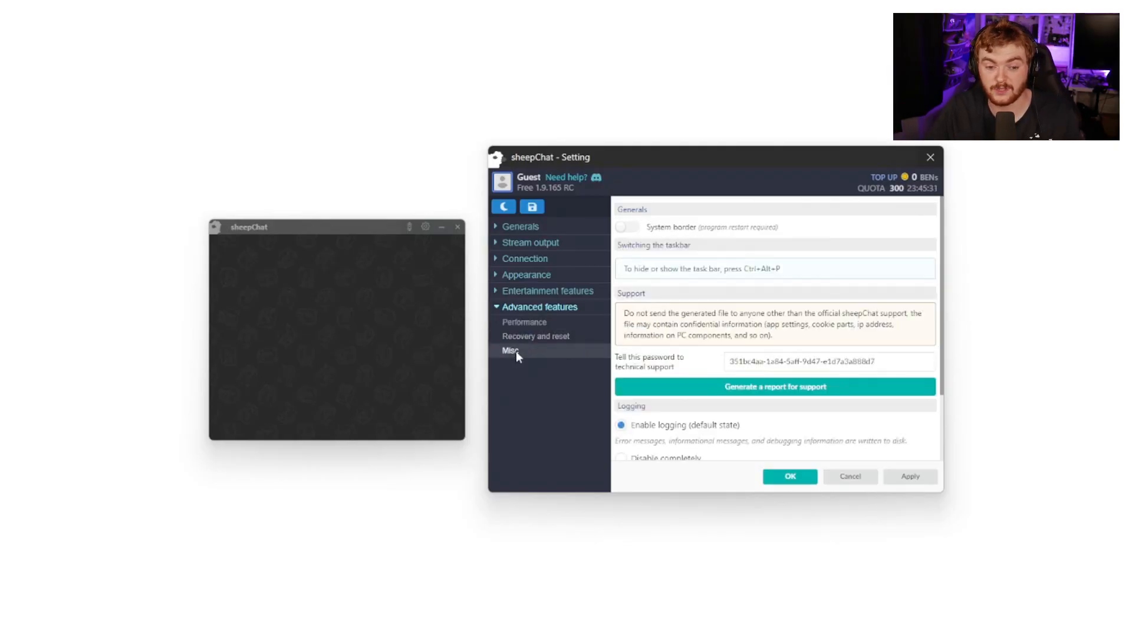
pyautogui.scroll(-5, 747, 334)
pyautogui.scroll(5, 747, 334)
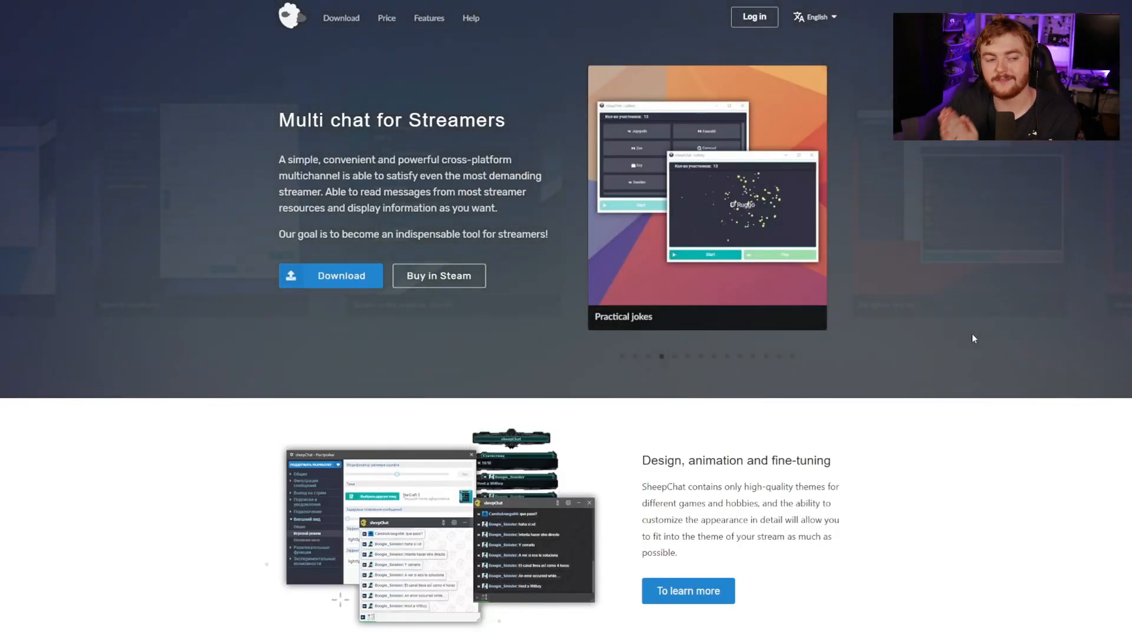